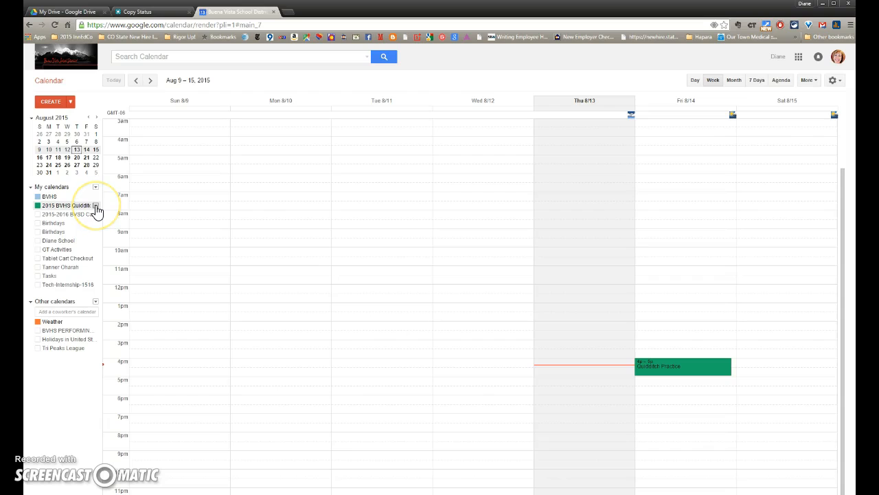
# Open the options menu for the 2015 BVHS Quidditch calendar under My calendars.
pyautogui.click(96, 206)
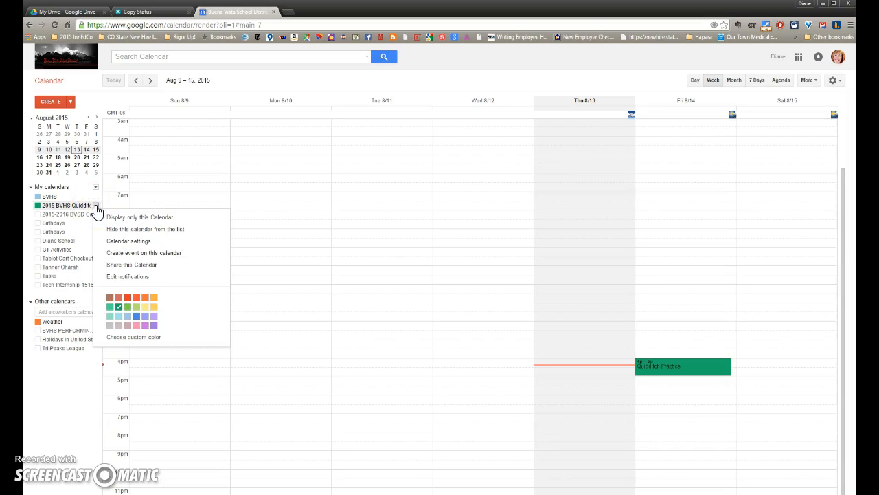
# Add two team members' email addresses to the 2015 BVHS Quidditch calendar's sharing list.
pyautogui.click(114, 272)
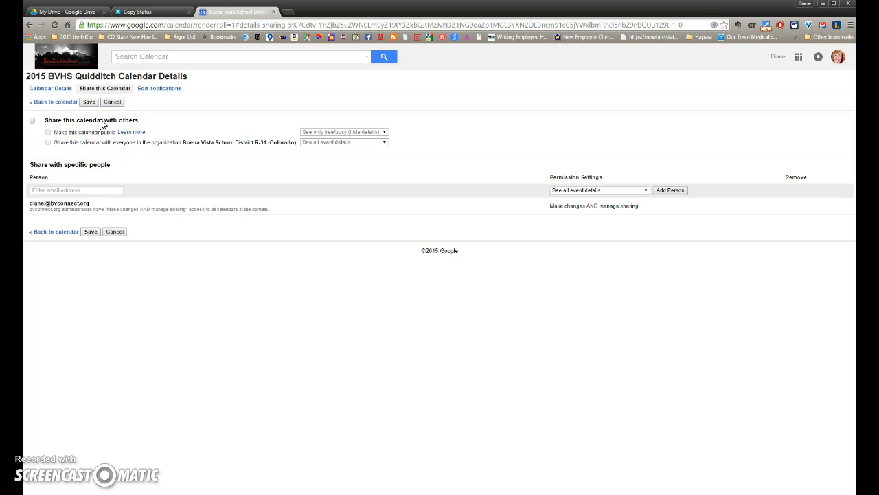
pyautogui.click(70, 189)
pyautogui.click(69, 199)
pyautogui.write('jsco')
pyautogui.click(69, 199)
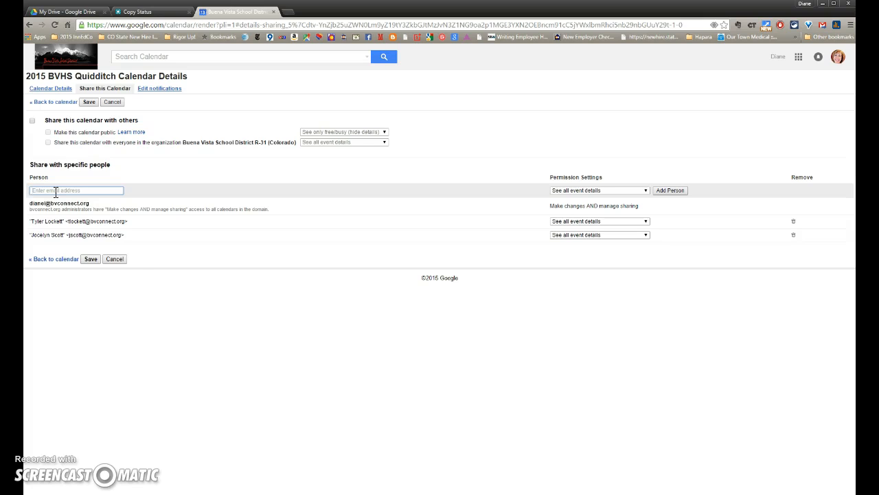
# Discard the unsaved calendar sharing changes and launch Google Groups from the apps grid.
pyautogui.click(116, 259)
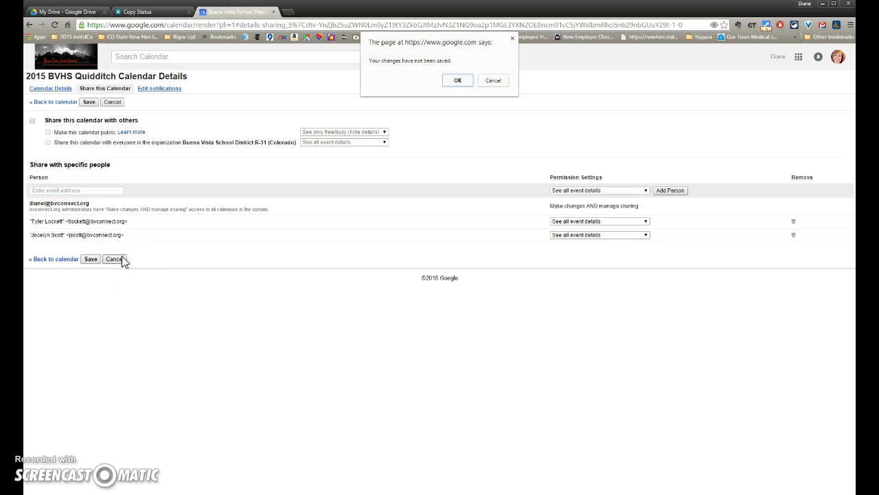
pyautogui.click(456, 81)
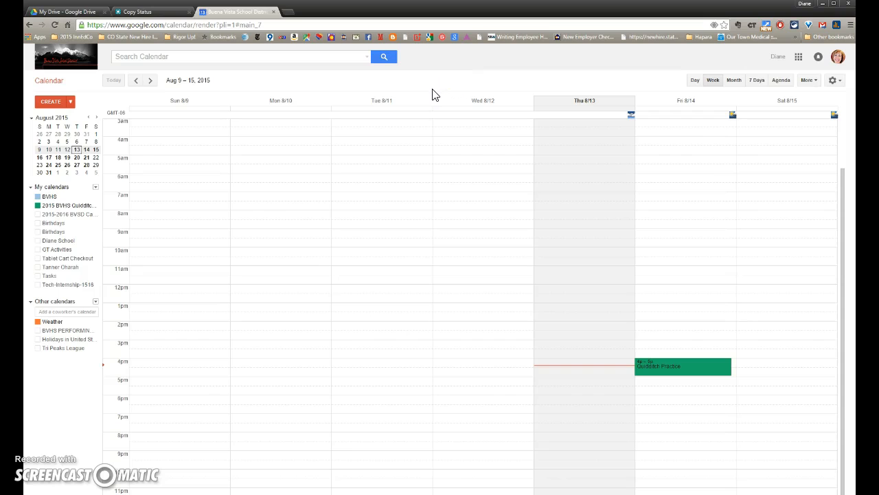
pyautogui.click(799, 58)
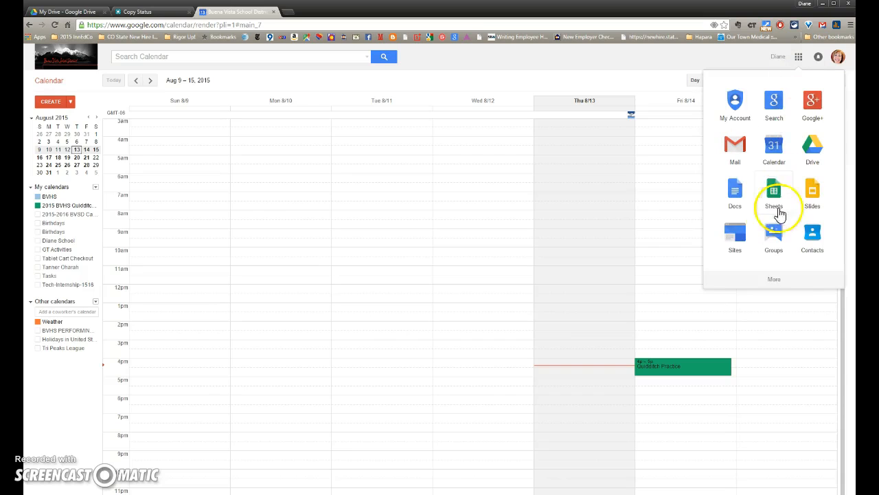
pyautogui.click(772, 232)
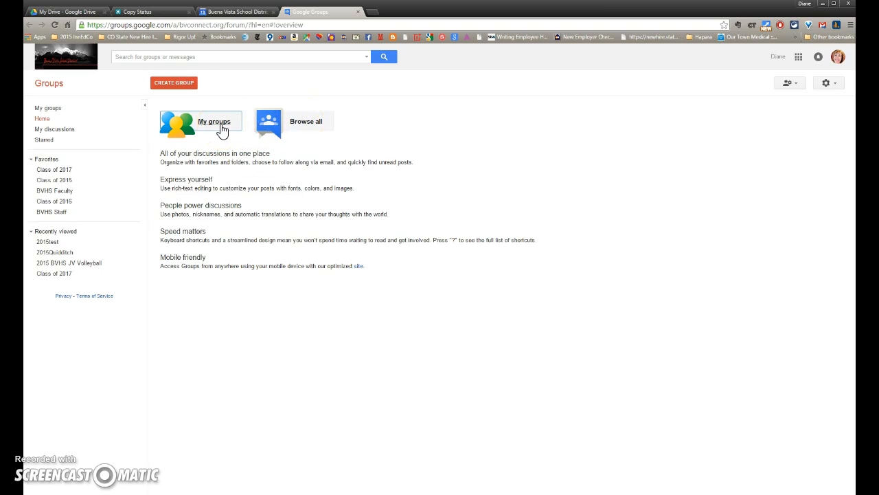
# Show the My groups list for bvconnect.org in Google Groups.
pyautogui.click(302, 123)
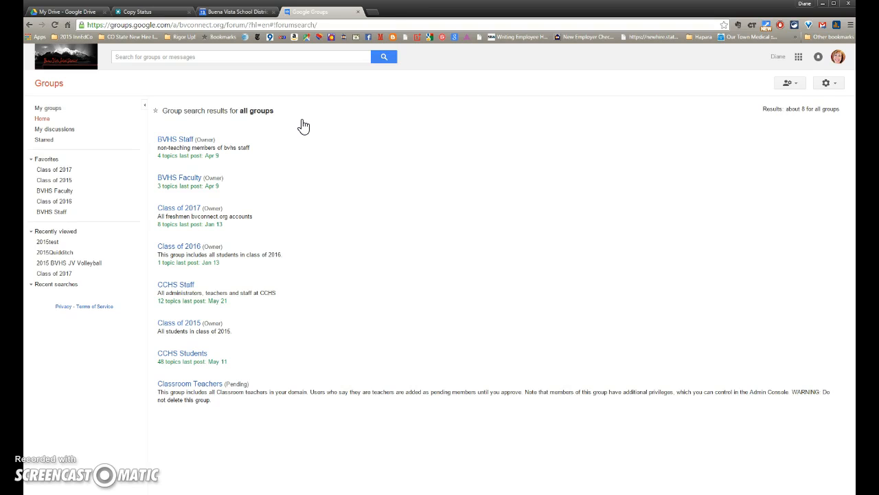
pyautogui.click(45, 87)
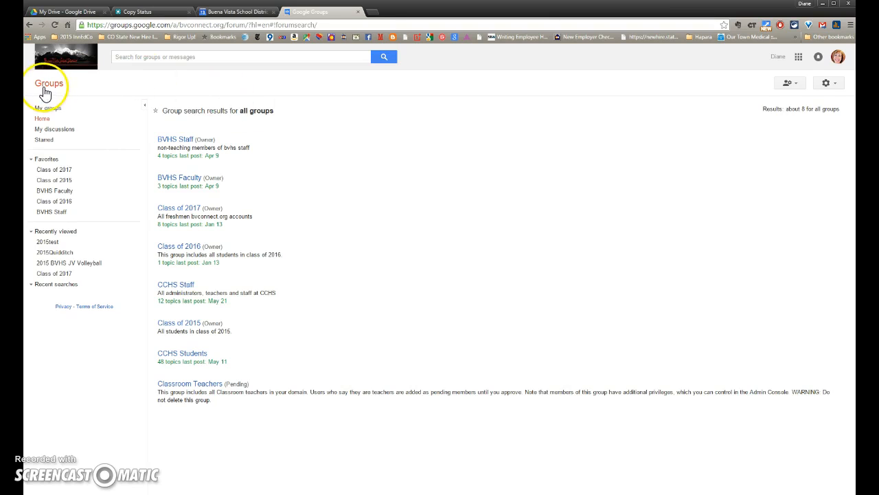
pyautogui.click(206, 122)
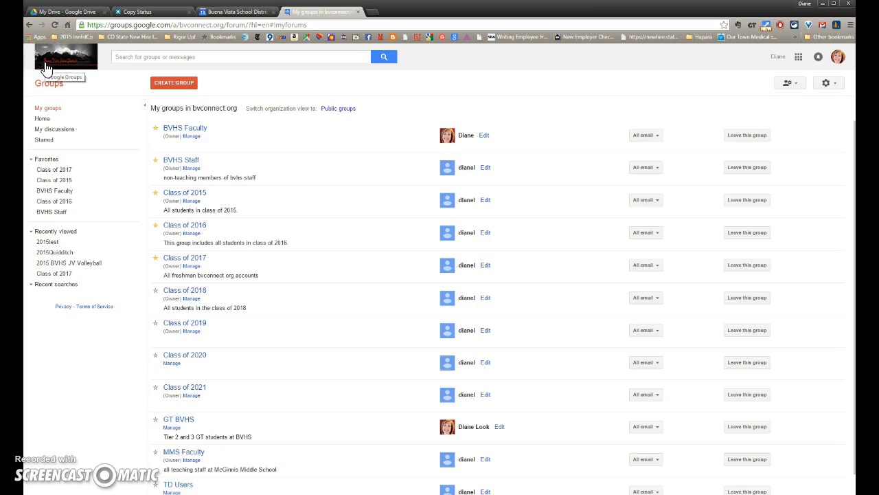
pyautogui.click(164, 85)
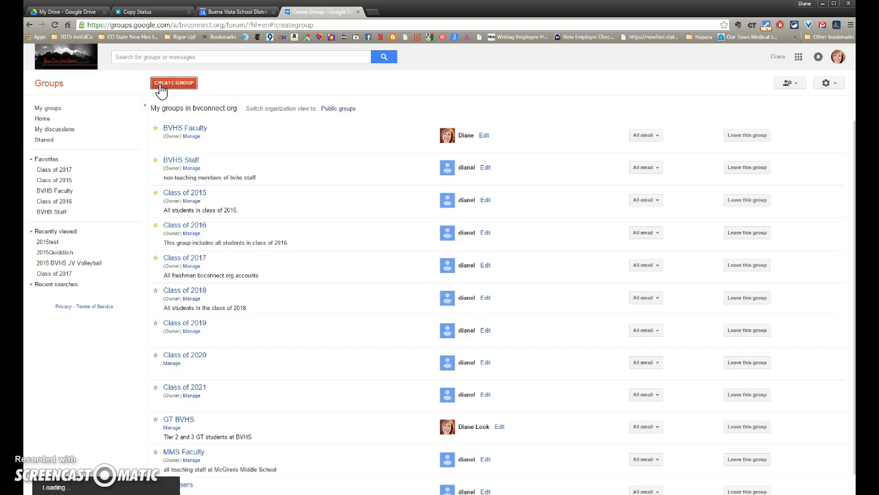
pyautogui.write('2015')
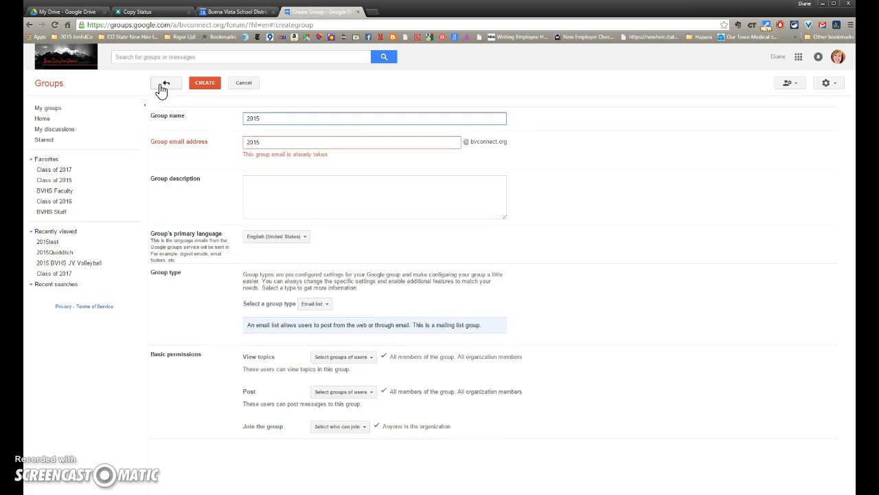
pyautogui.write('quidditch')
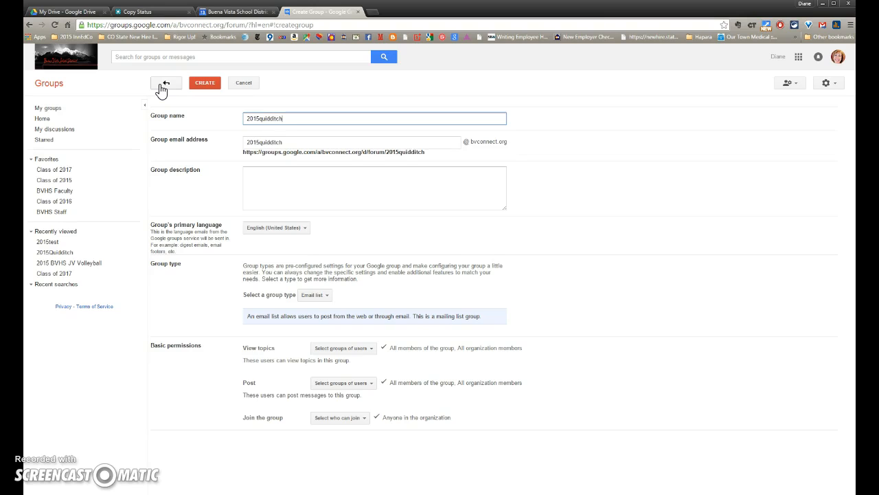
pyautogui.click(259, 116)
pyautogui.click(251, 118)
pyautogui.click(206, 84)
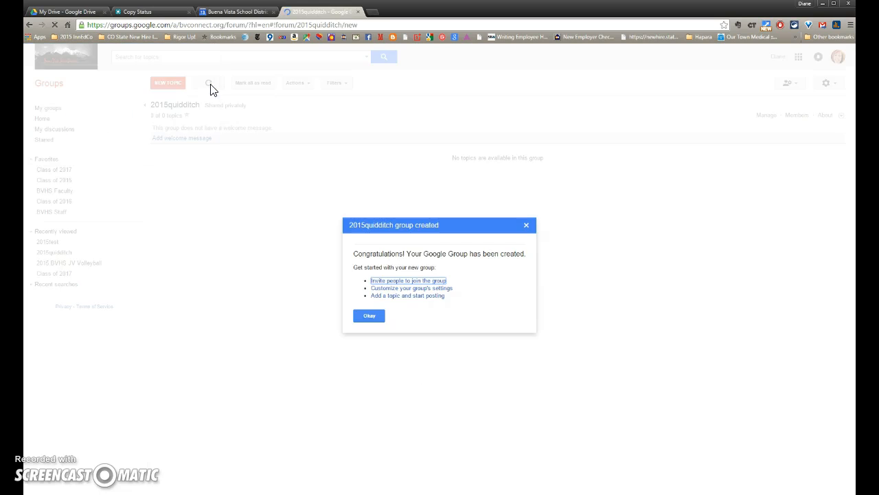
# Dismiss the confirmation, refresh My groups, and open Manage for 2015quidditch.
pyautogui.click(367, 315)
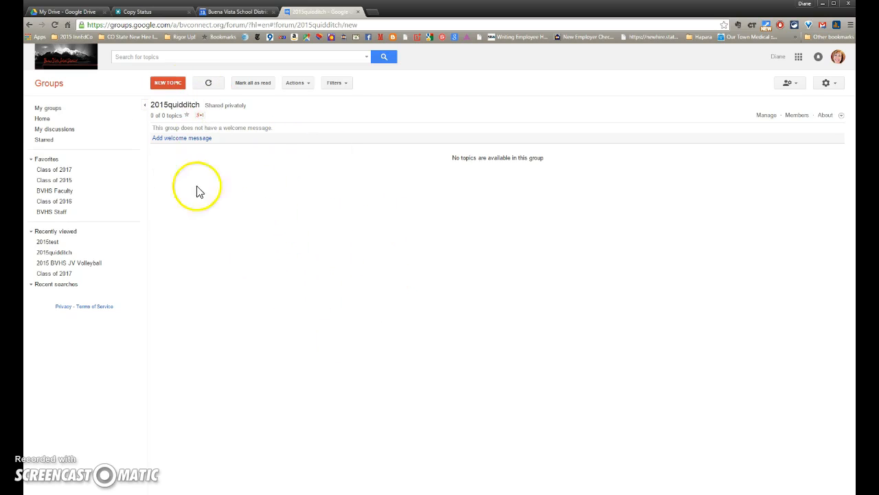
pyautogui.click(53, 111)
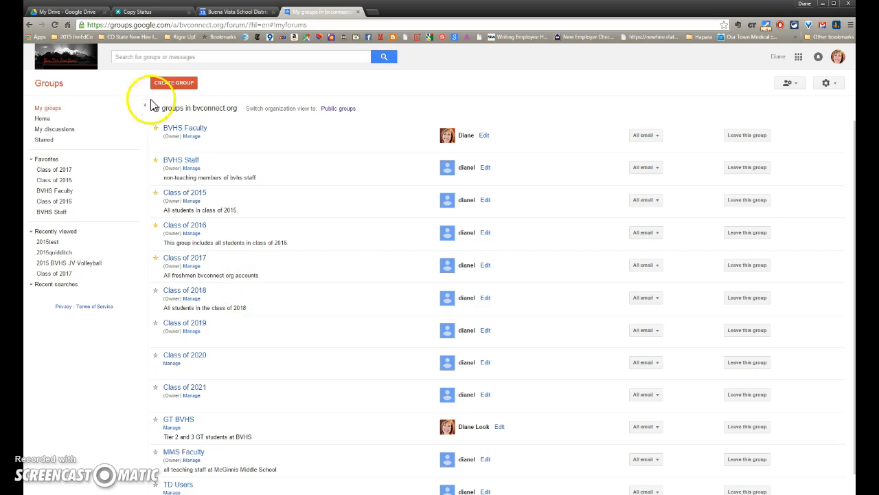
pyautogui.click(55, 25)
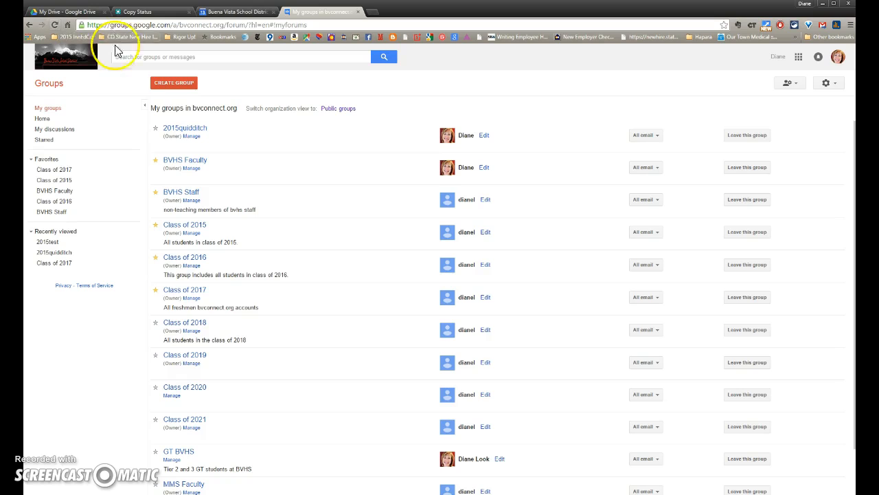
pyautogui.click(191, 138)
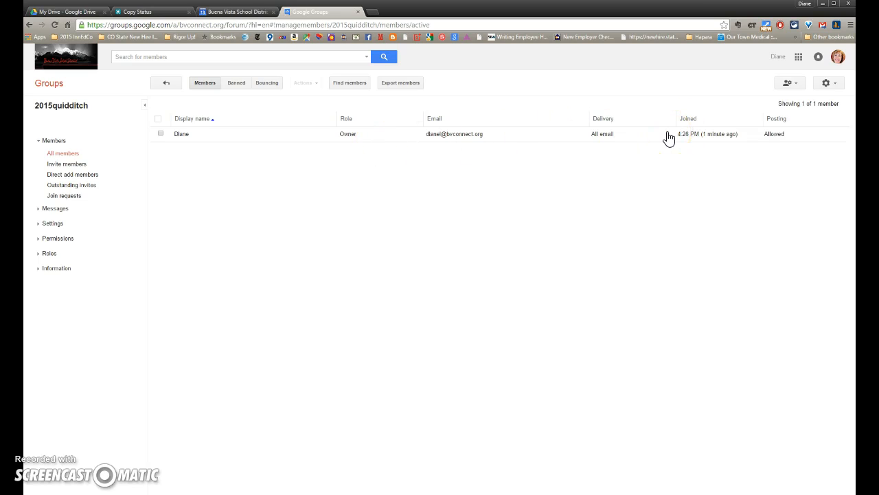
# Open the Direct add members form for the 2015quidditch group.
pyautogui.click(798, 88)
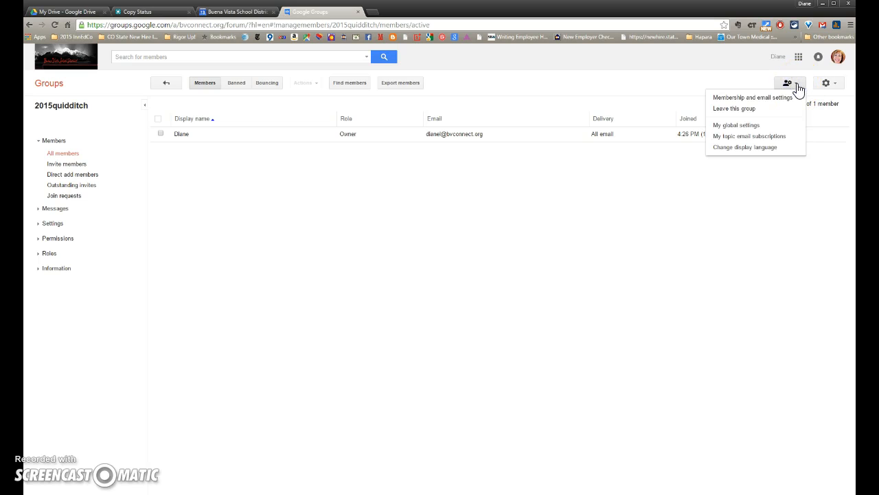
pyautogui.click(796, 85)
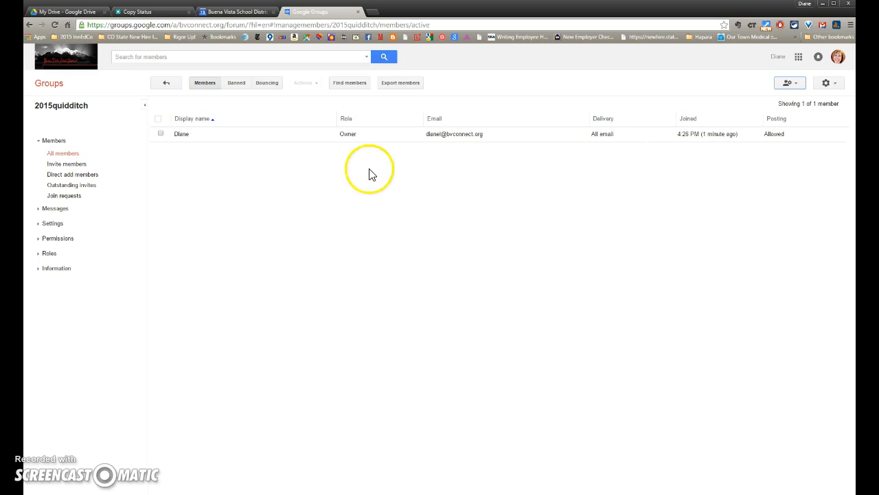
pyautogui.click(72, 177)
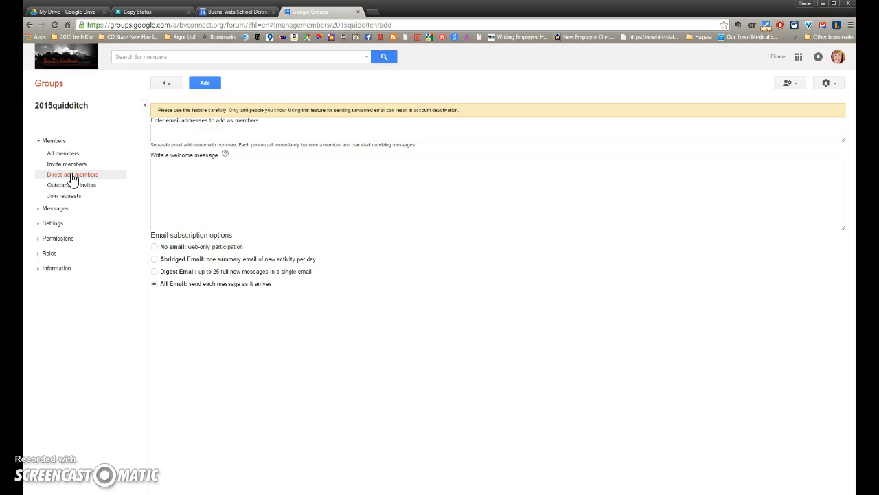
# Enter three team members' email addresses from the autocomplete suggestions.
pyautogui.click(161, 132)
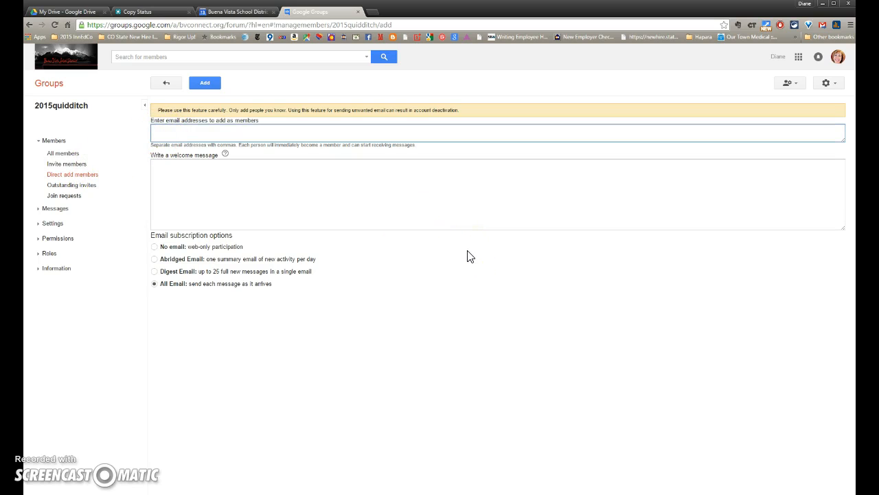
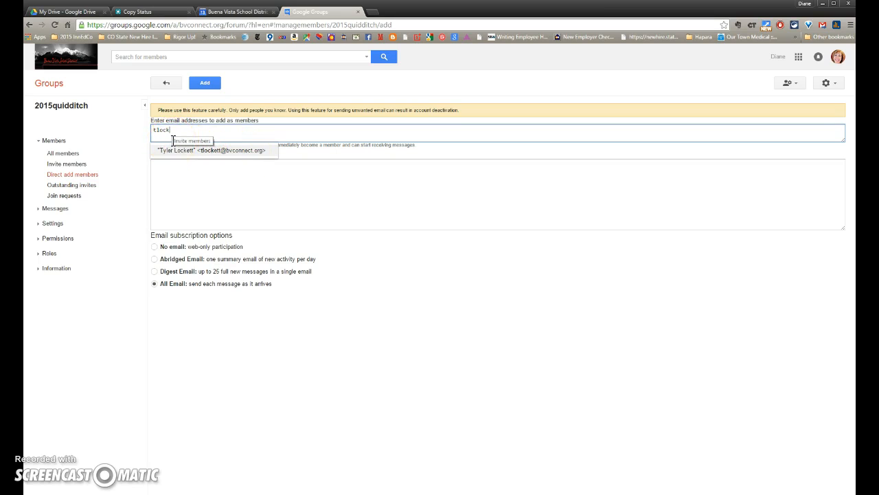
pyautogui.click(210, 151)
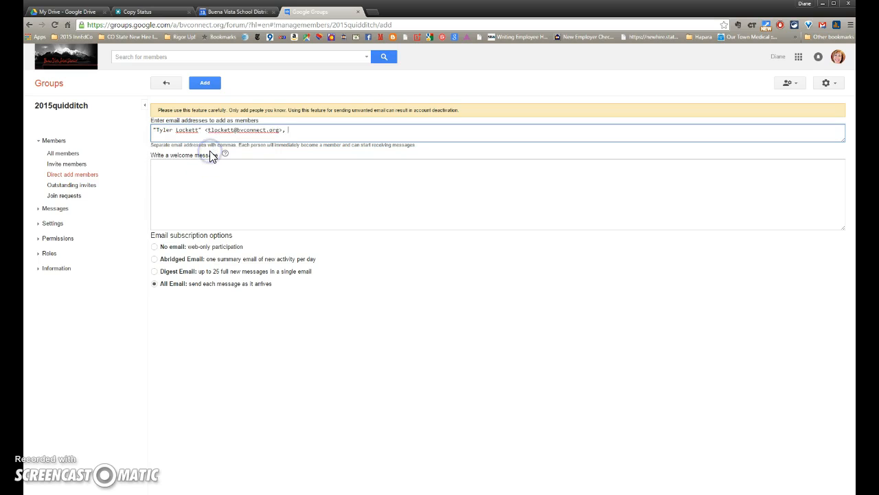
pyautogui.write('jsc')
pyautogui.click(210, 150)
pyautogui.click(373, 173)
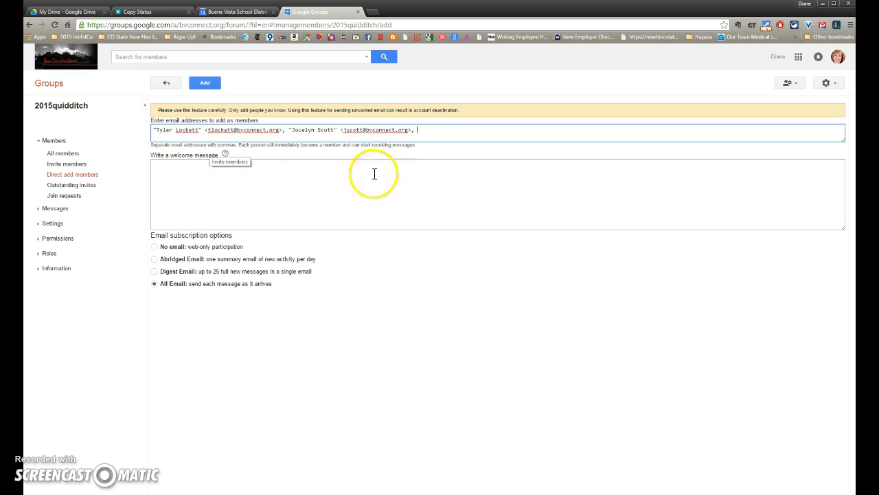
pyautogui.write('co')
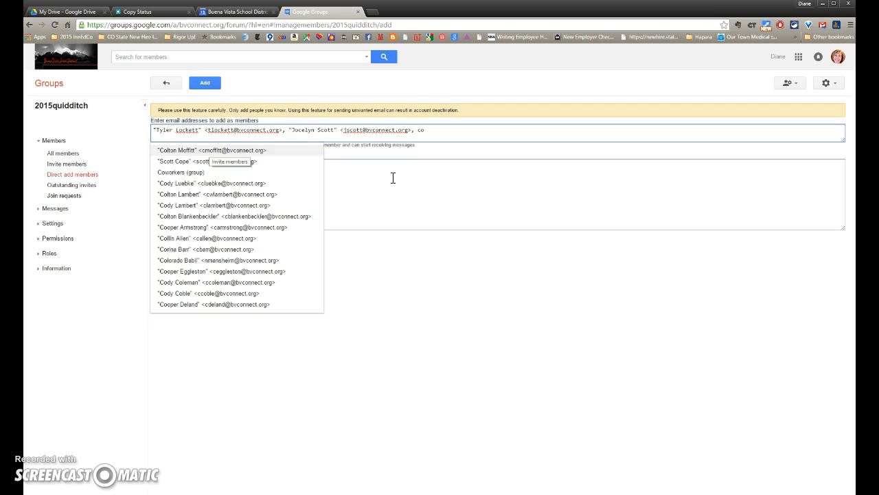
pyautogui.click(251, 183)
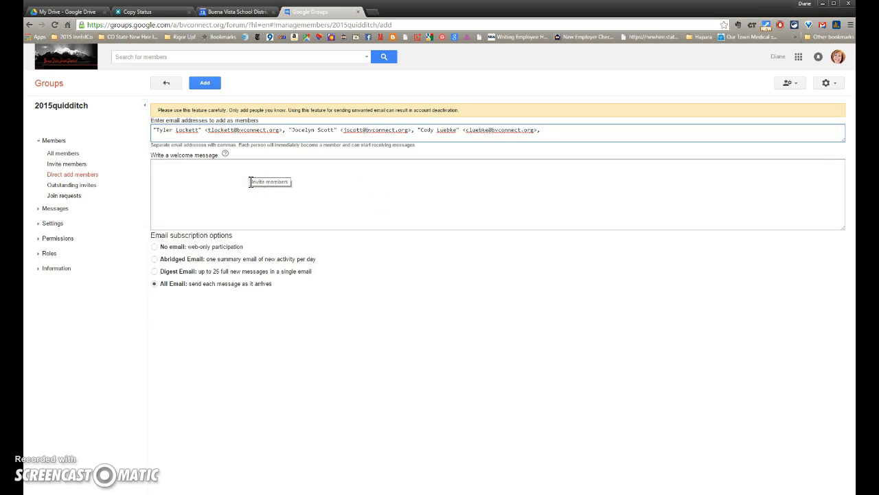
# Write the welcome message 'Welcome to our shared team practice calendar' and add the members.
pyautogui.click(185, 173)
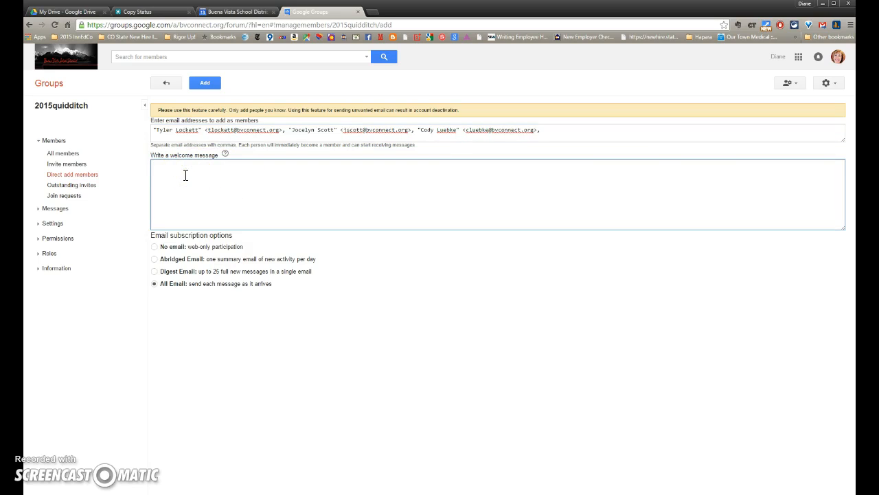
pyautogui.write('Welcome to our shared team pracice cal')
pyautogui.press('BackSpace')
pyautogui.press('BackSpace')
pyautogui.press('BackSpace')
pyautogui.press('BackSpace')
pyautogui.press('BackSpace')
pyautogui.press('BackSpace')
pyautogui.press('BackSpace')
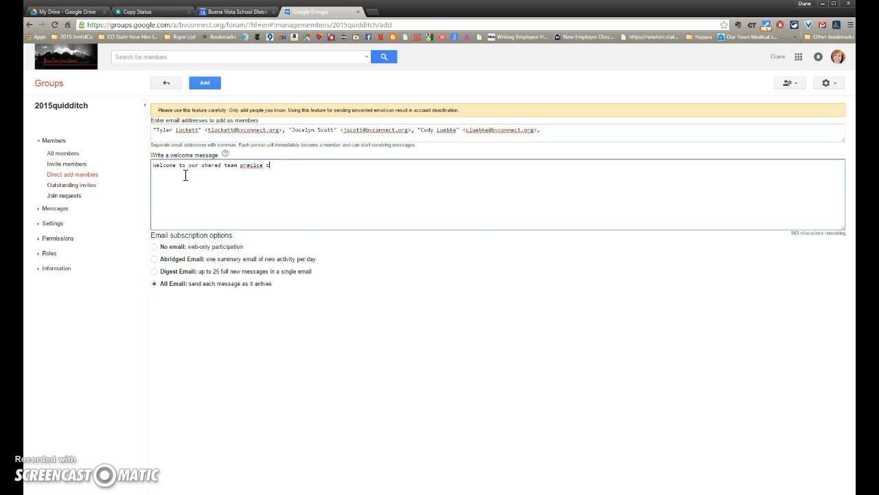
pyautogui.write('tice calendar')
pyautogui.click(203, 85)
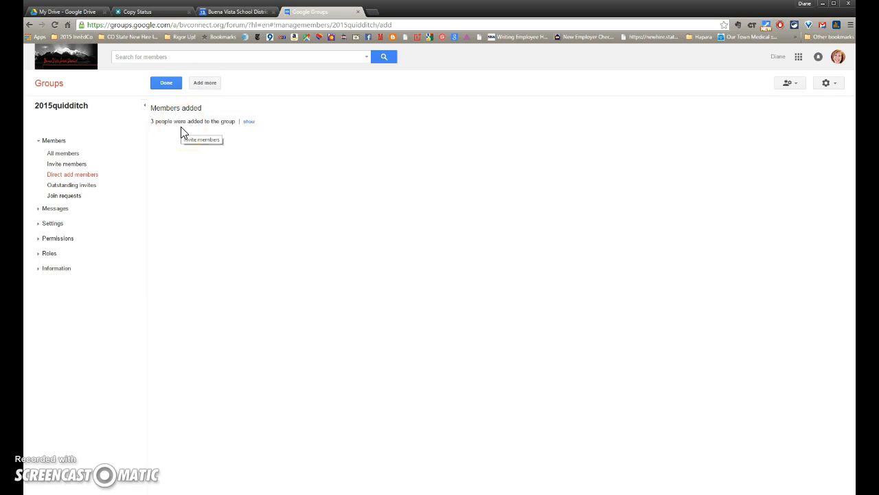
# Back in Google Calendar, open the 2015 BVHS Quidditch calendar's sharing settings.
pyautogui.click(237, 12)
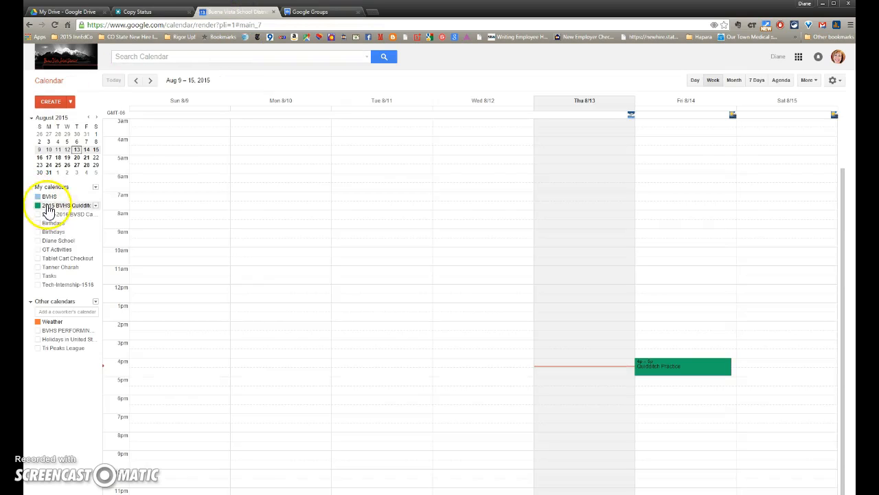
pyautogui.click(95, 206)
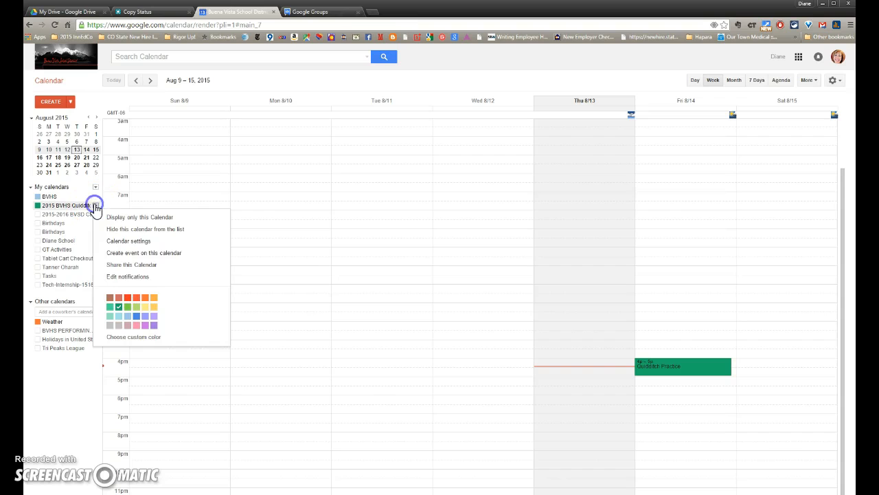
pyautogui.click(117, 265)
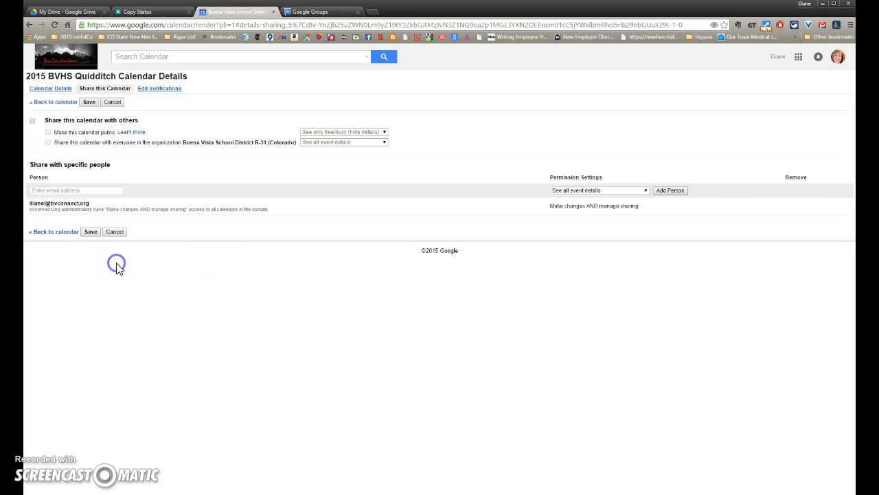
pyautogui.click(69, 191)
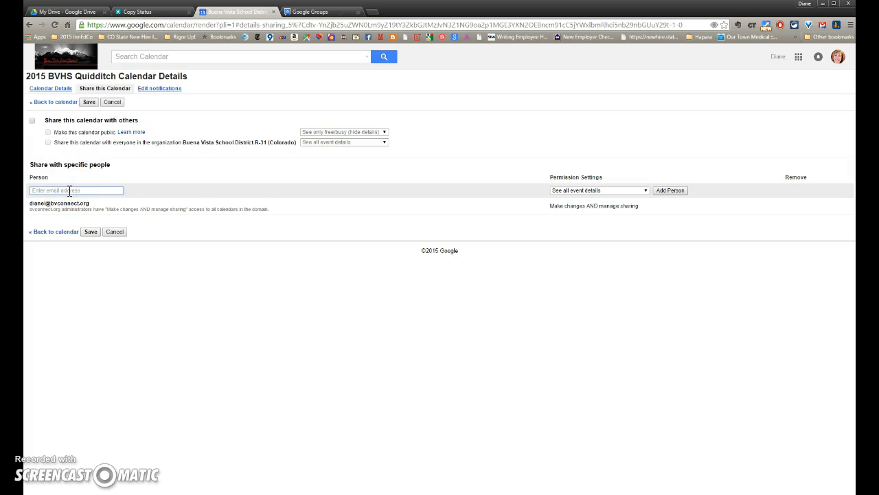
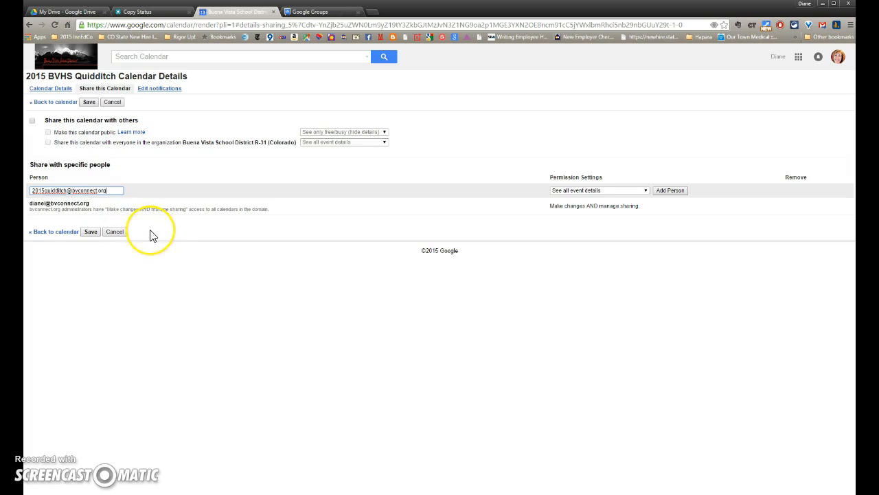
pyautogui.press('Return')
pyautogui.click(91, 245)
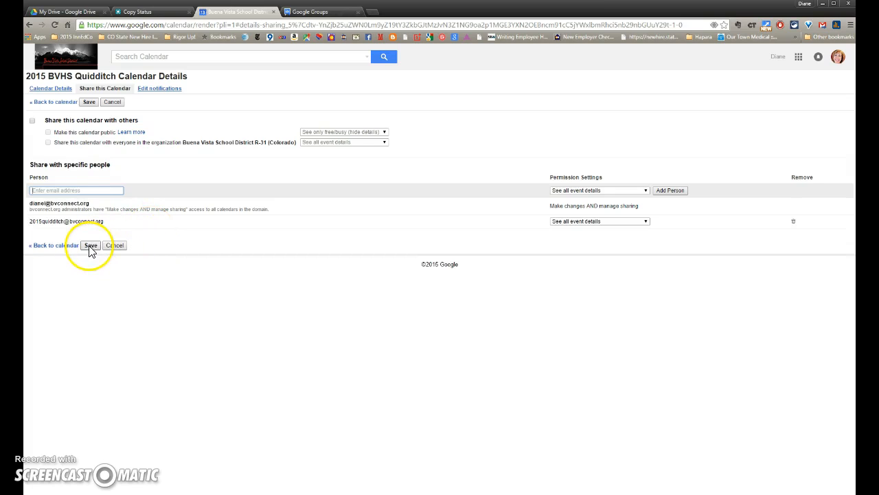
pyautogui.click(91, 245)
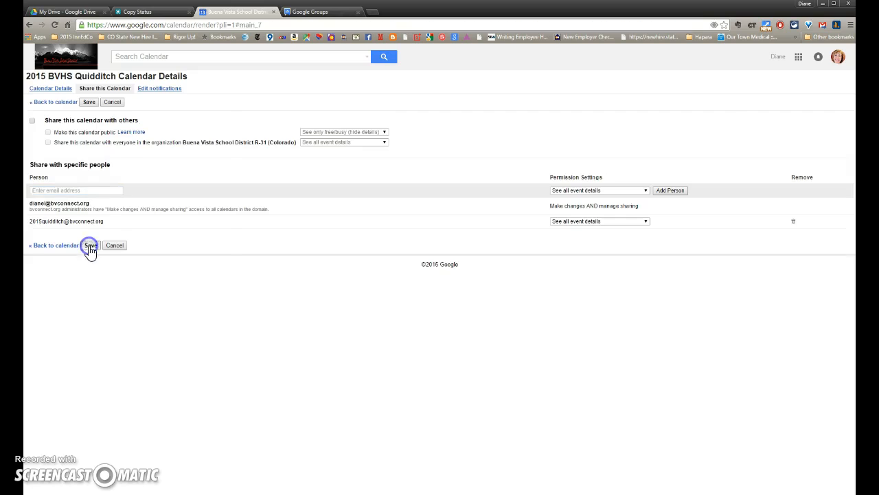